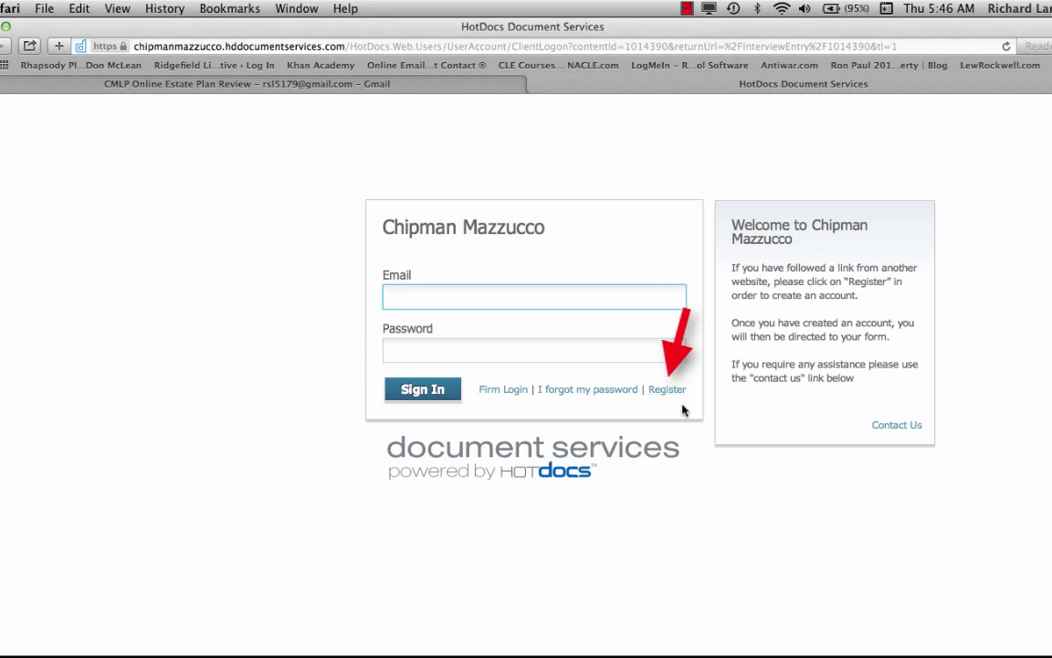
# Register the account by pasting the password into both password fields and entering the security code
pyautogui.click(687, 10)
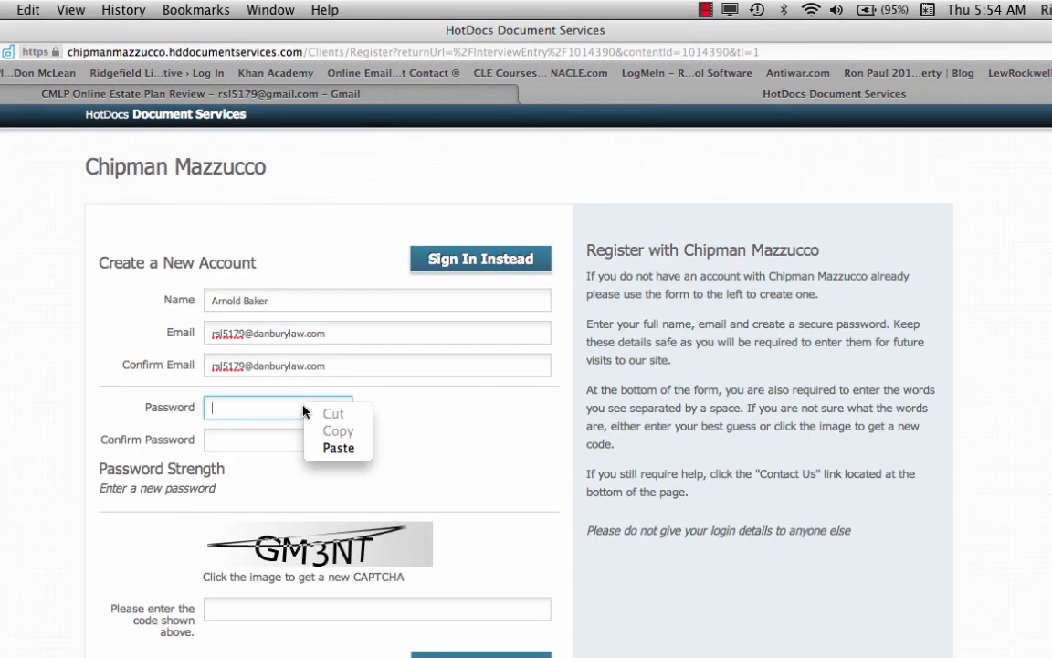
pyautogui.click(331, 446)
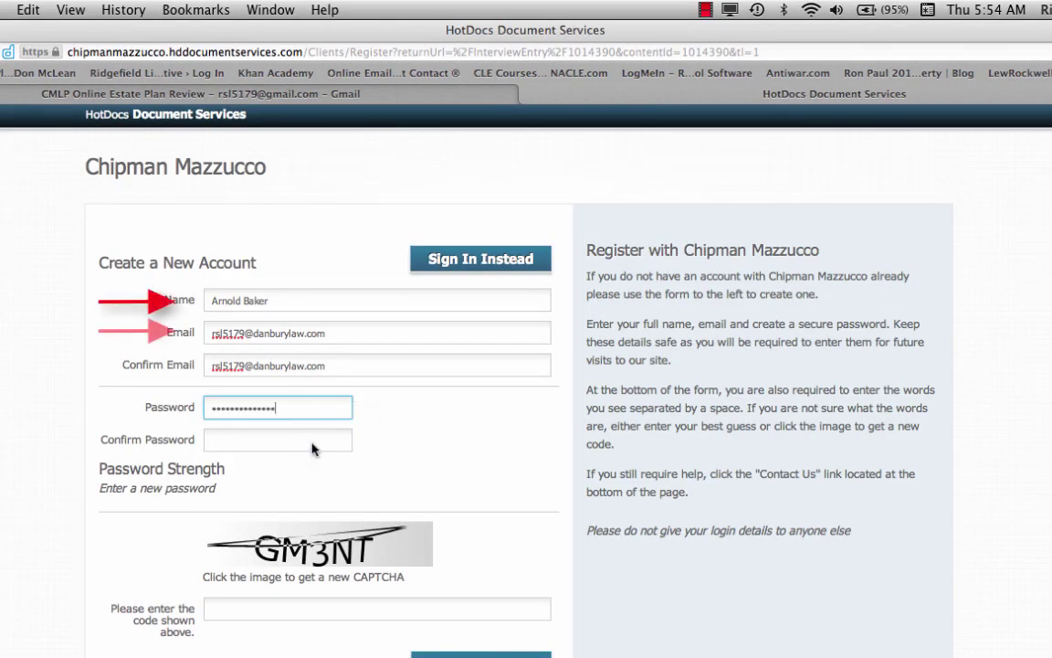
pyautogui.click(313, 441)
pyautogui.rightClick(313, 443)
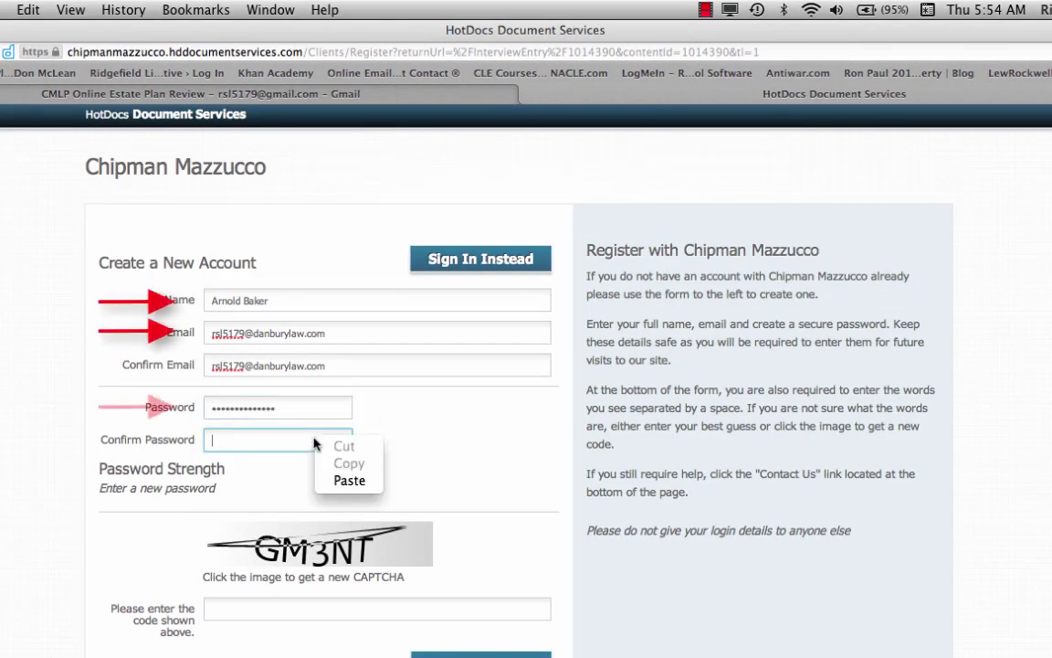
pyautogui.click(340, 480)
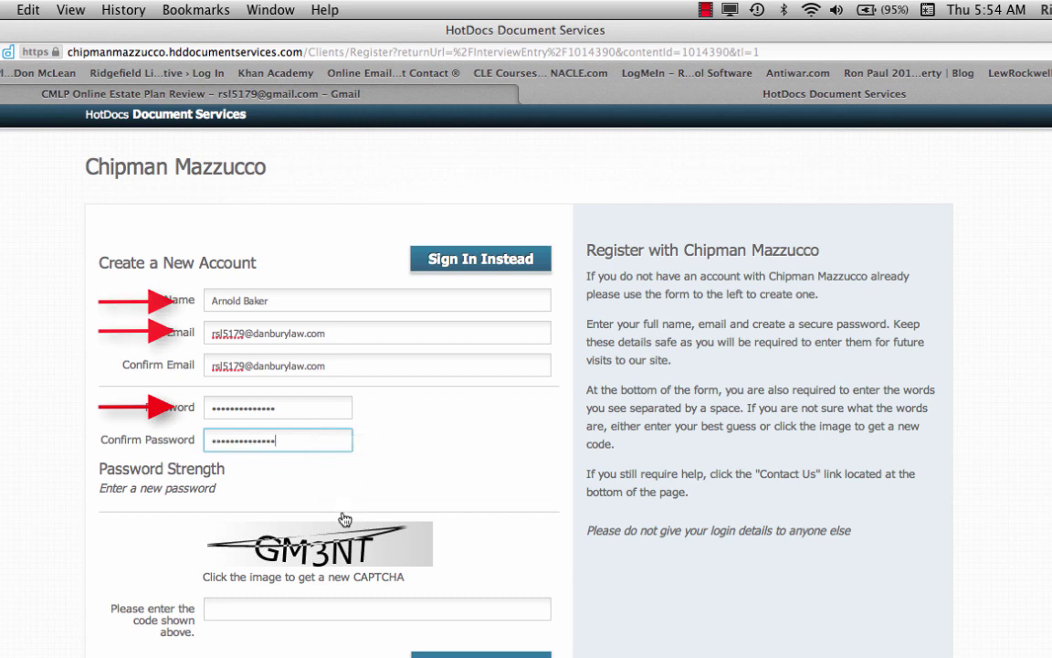
pyautogui.click(335, 607)
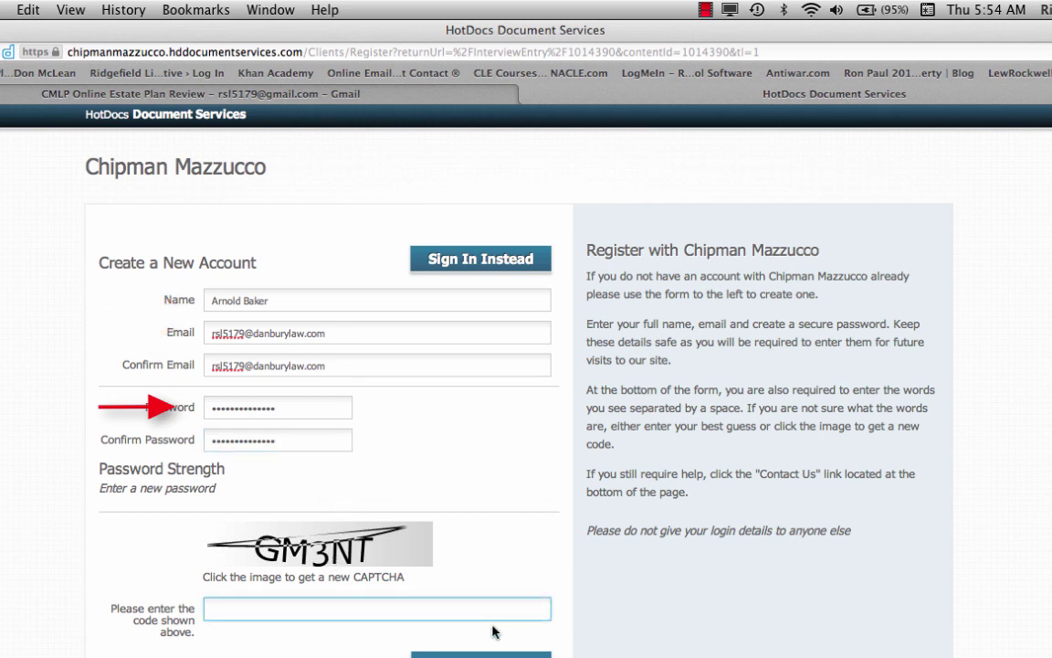
pyautogui.write('GM3NT')
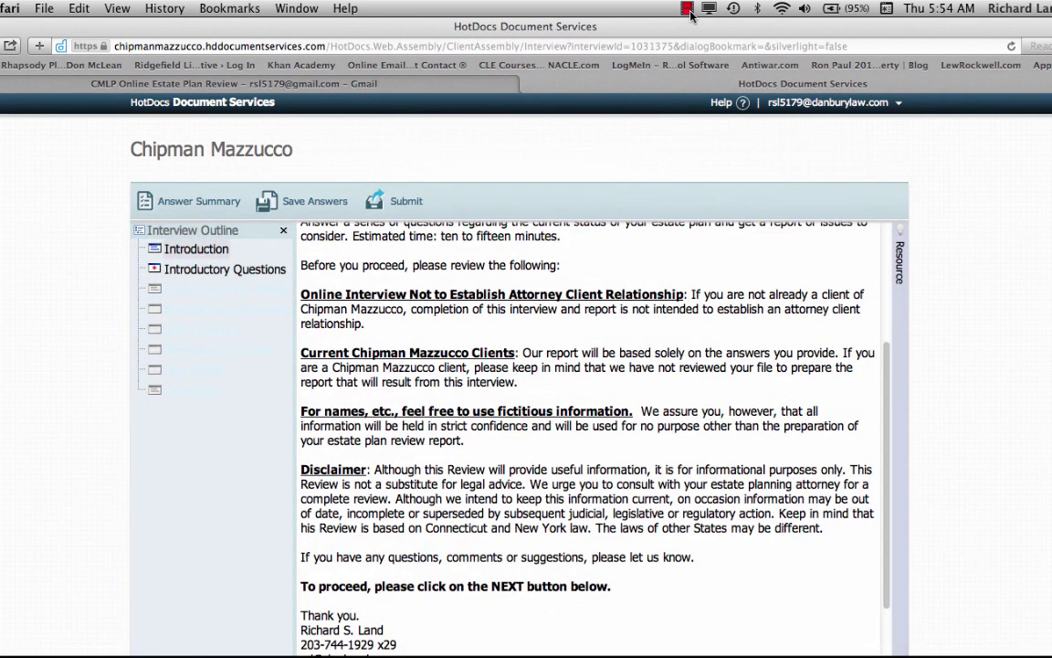
# Let the estate plan interview load, then scroll the Introduction down to its Next button
pyautogui.click(688, 10)
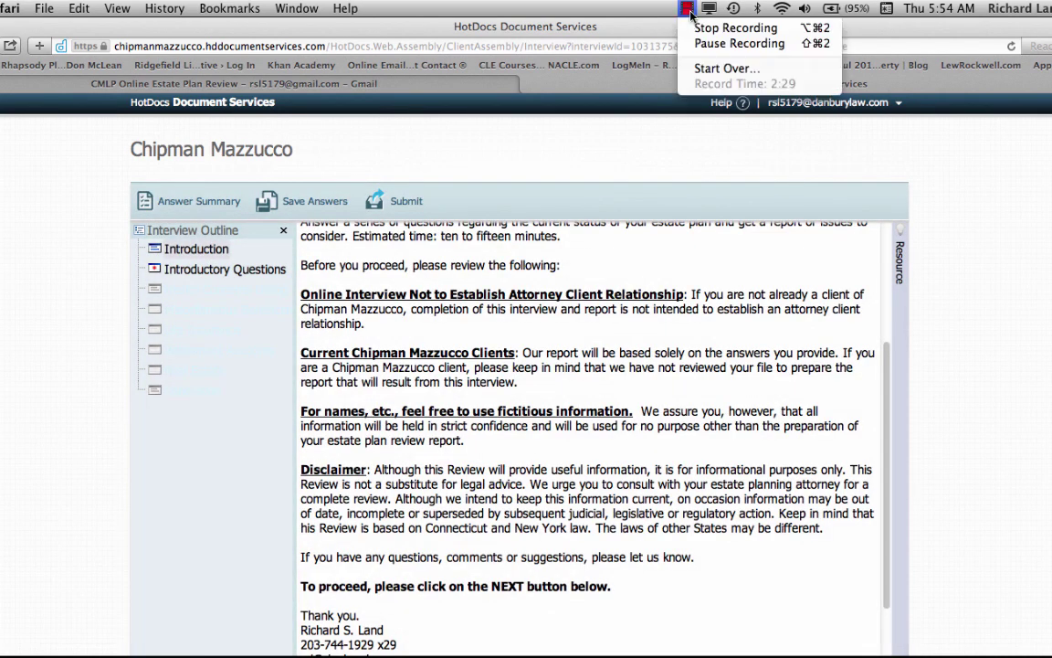
pyautogui.click(735, 27)
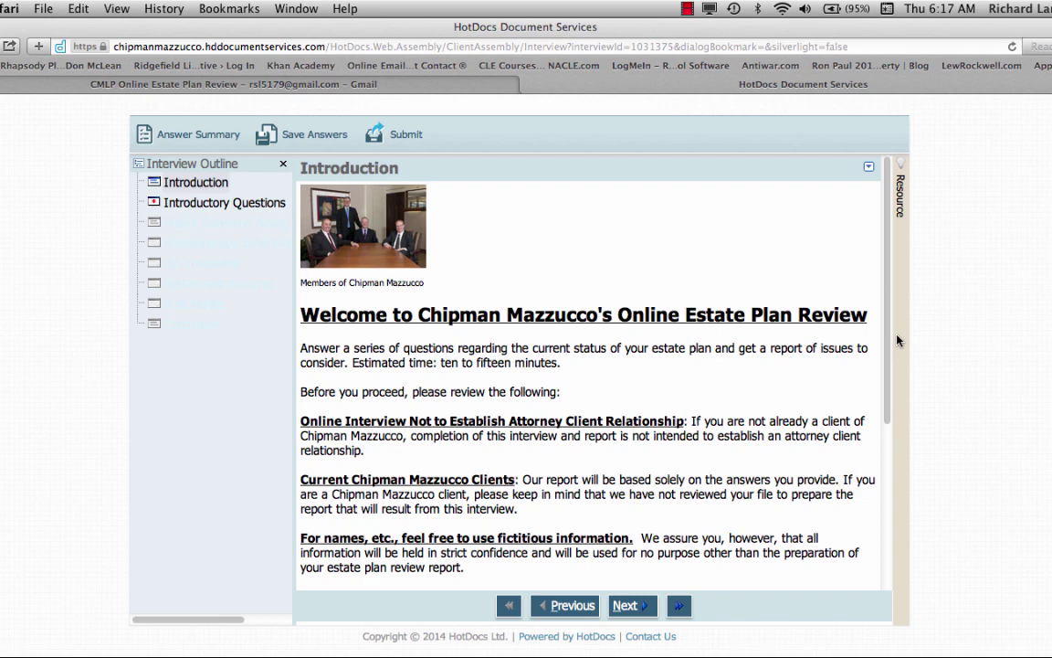
pyautogui.scroll(-1, 886, 356)
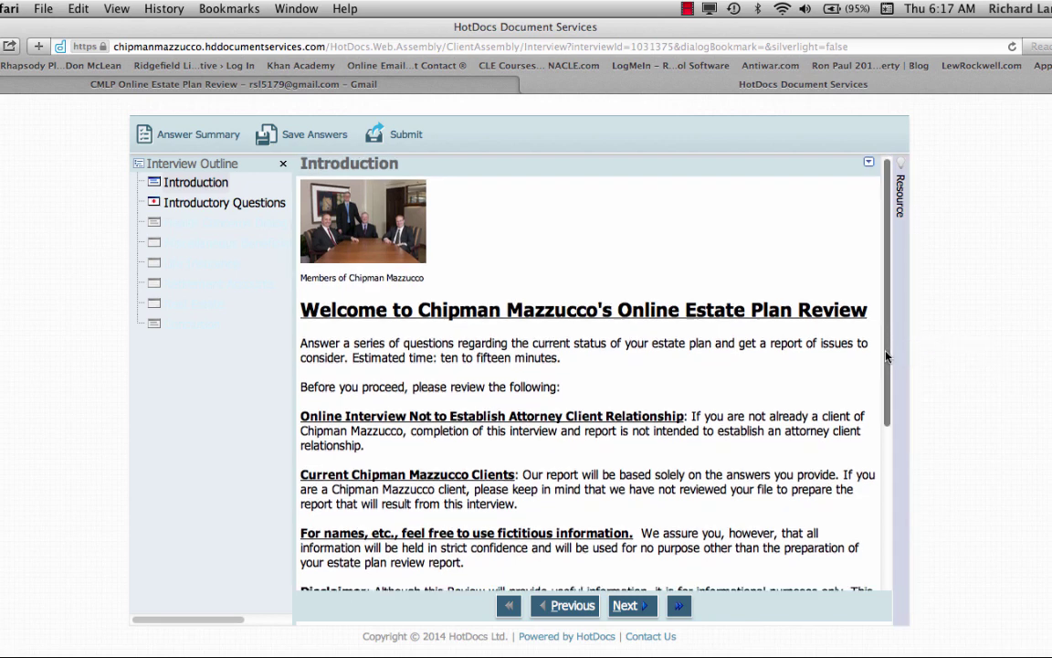
pyautogui.moveTo(886, 356); pyautogui.dragTo(883, 519)
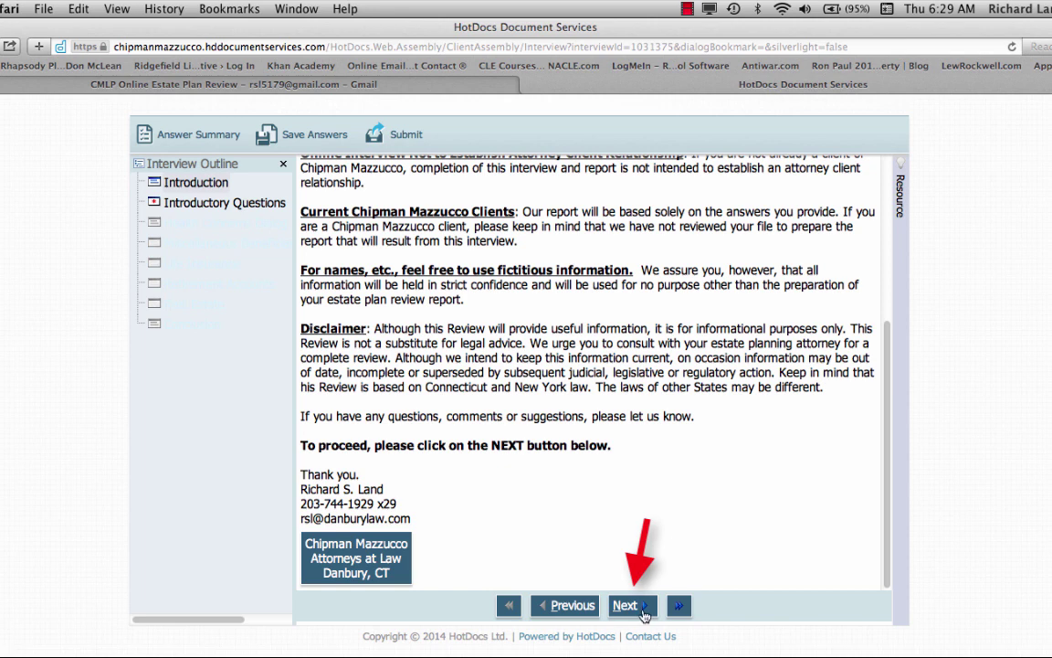
# On Introductory Questions, enter the client's first and last name with suffix None
pyautogui.click(630, 605)
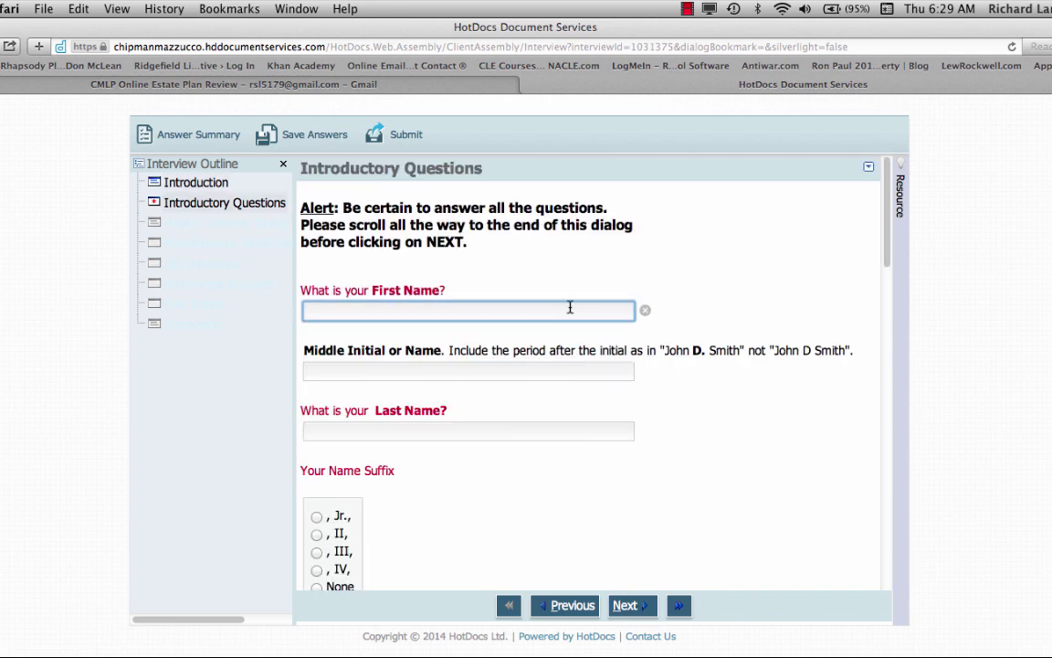
pyautogui.click(443, 430)
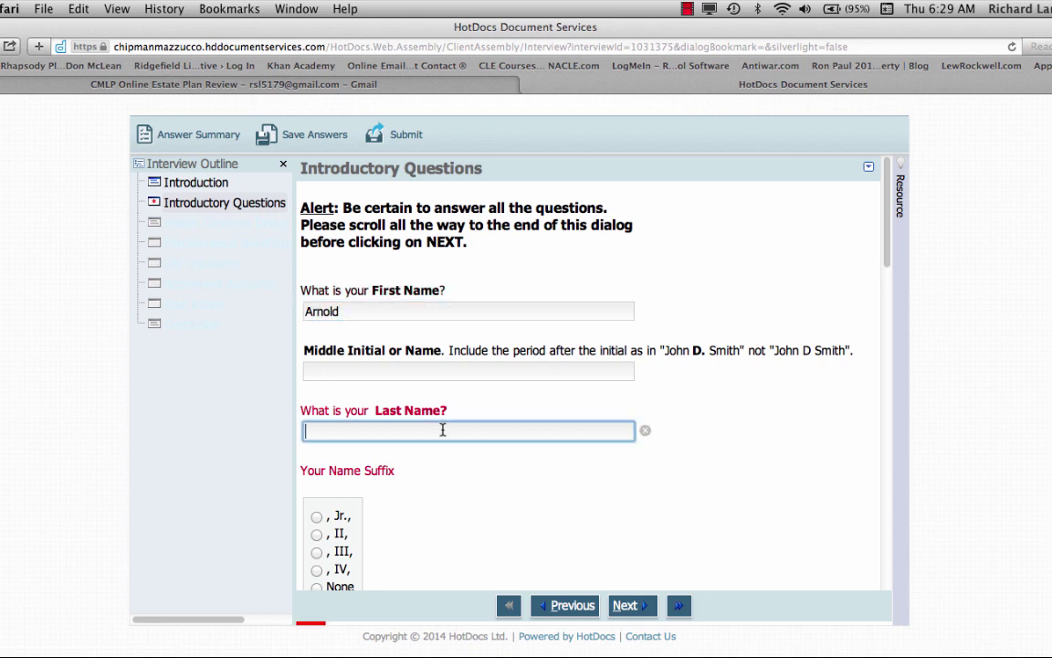
pyautogui.scroll(1, 694, 446)
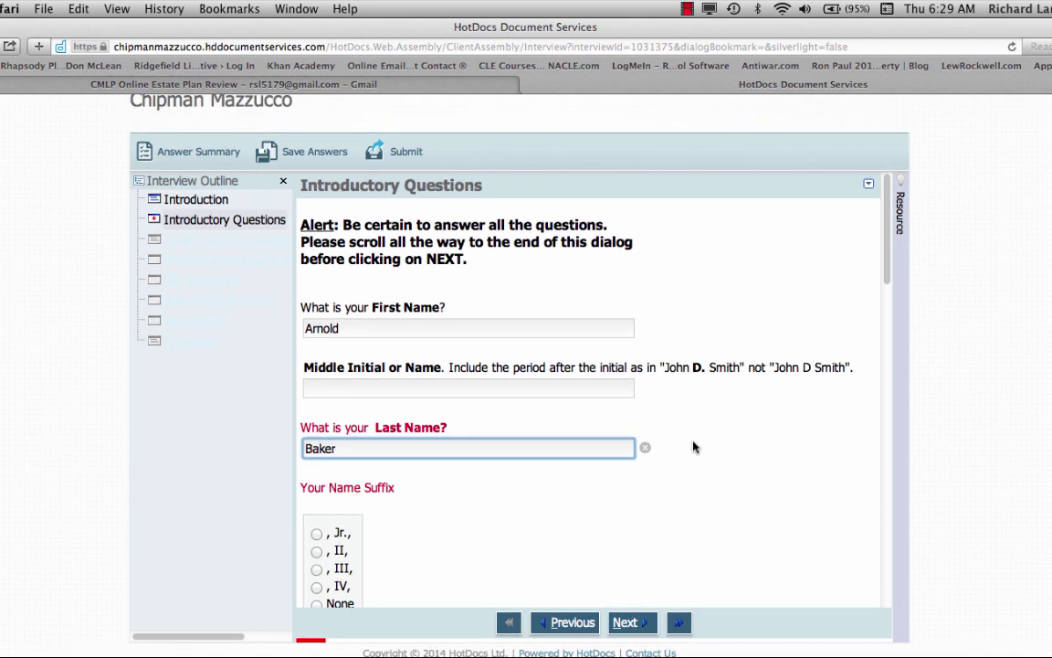
pyautogui.scroll(-5, 723, 442)
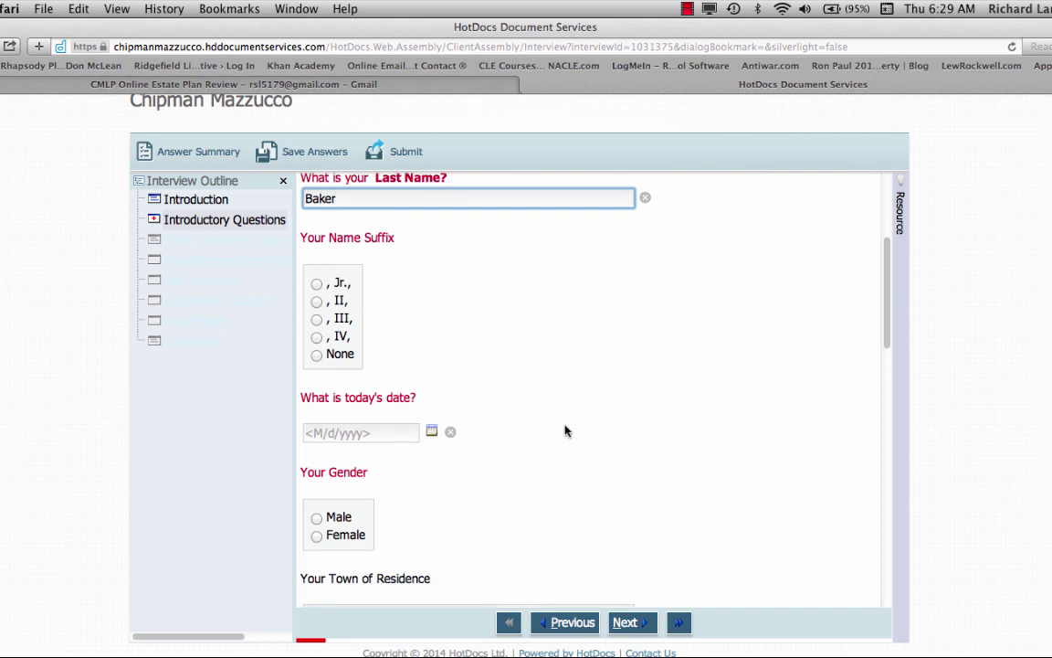
pyautogui.click(317, 356)
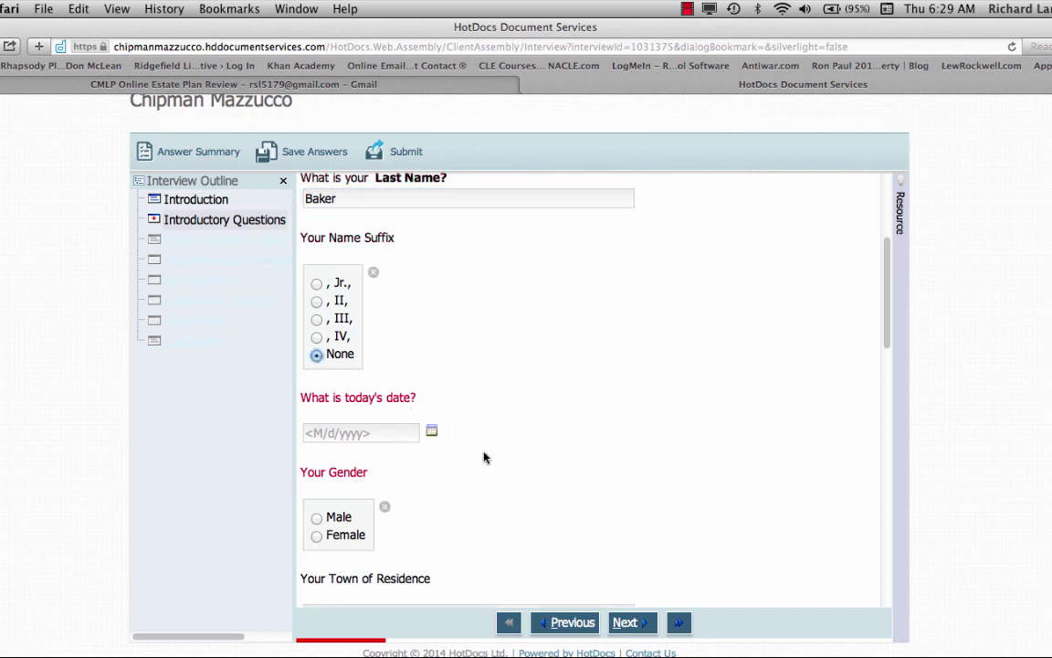
# Set today's date to 1/15/2015 and the gender to Male
pyautogui.click(433, 432)
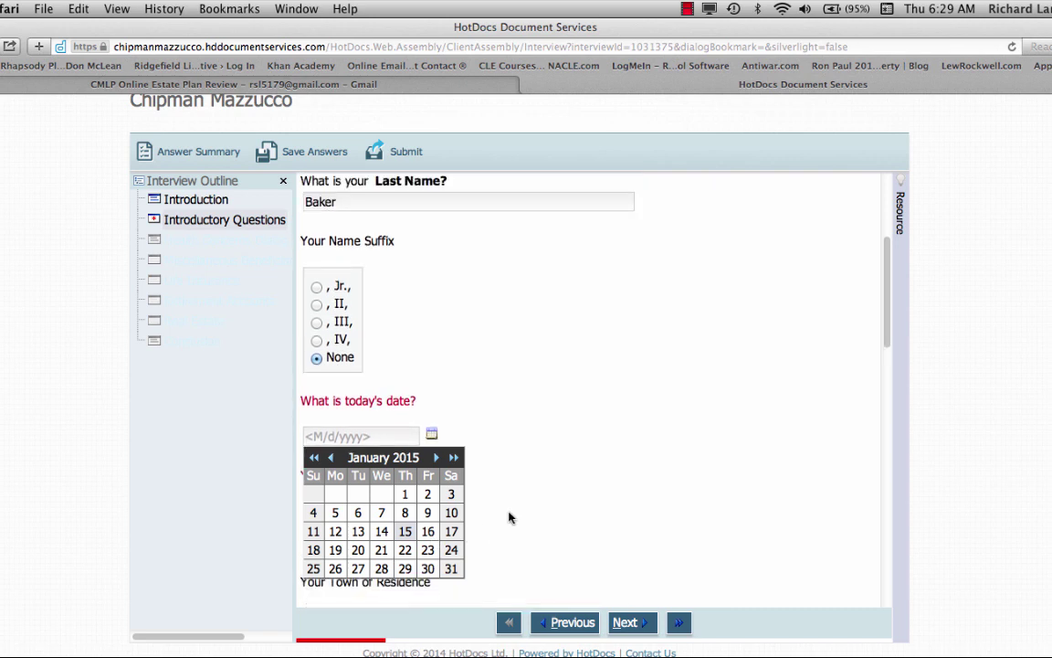
pyautogui.click(887, 343)
pyautogui.moveTo(887, 342); pyautogui.dragTo(877, 383)
pyautogui.click(434, 269)
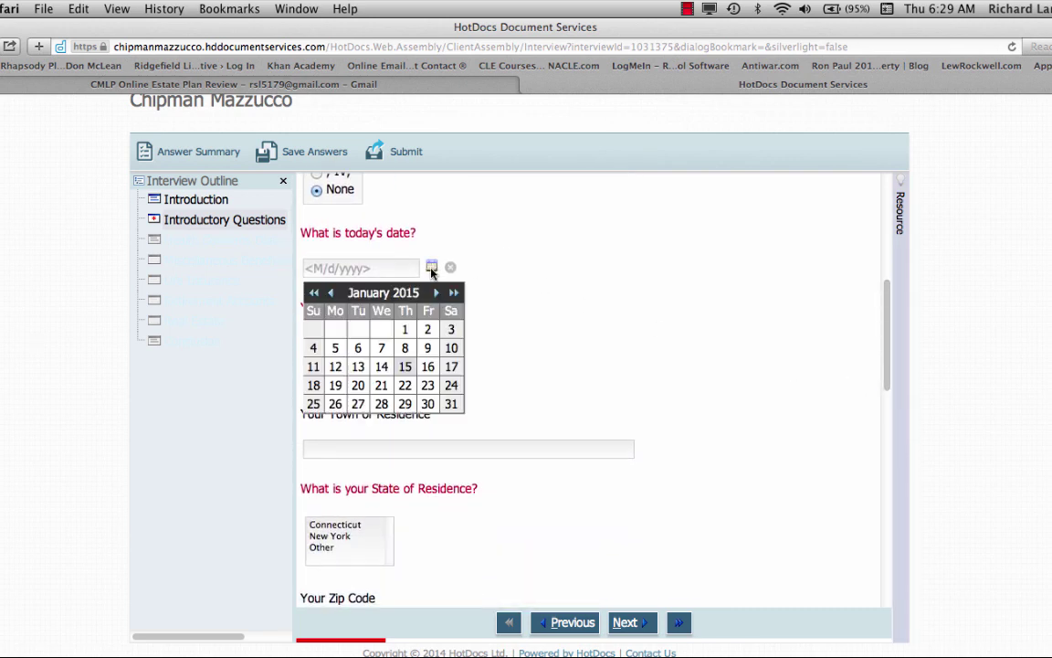
pyautogui.click(411, 371)
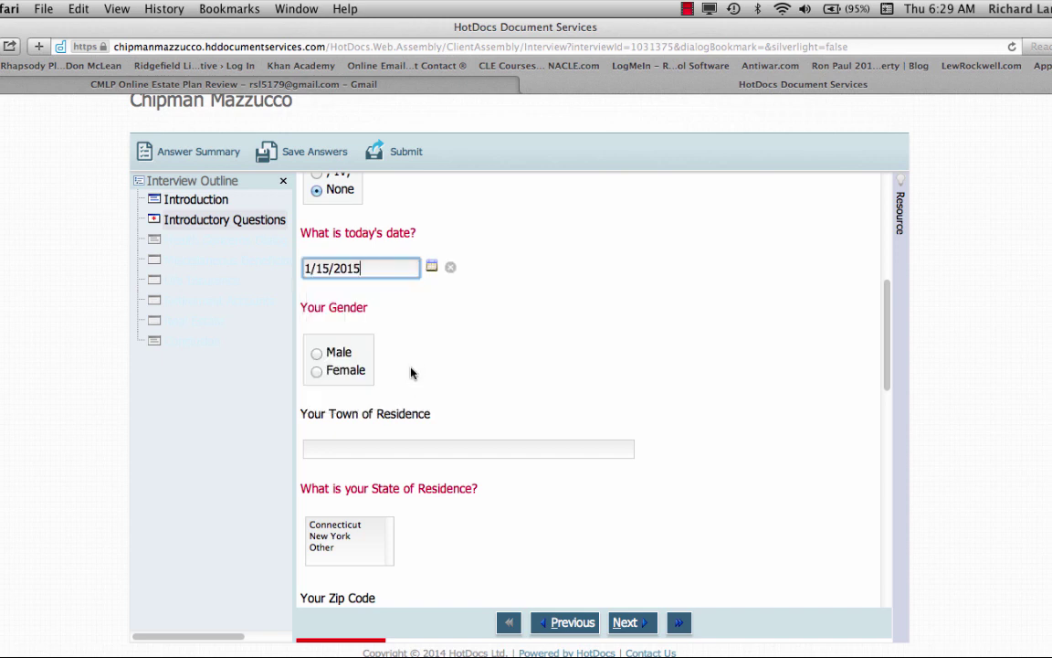
pyautogui.click(316, 354)
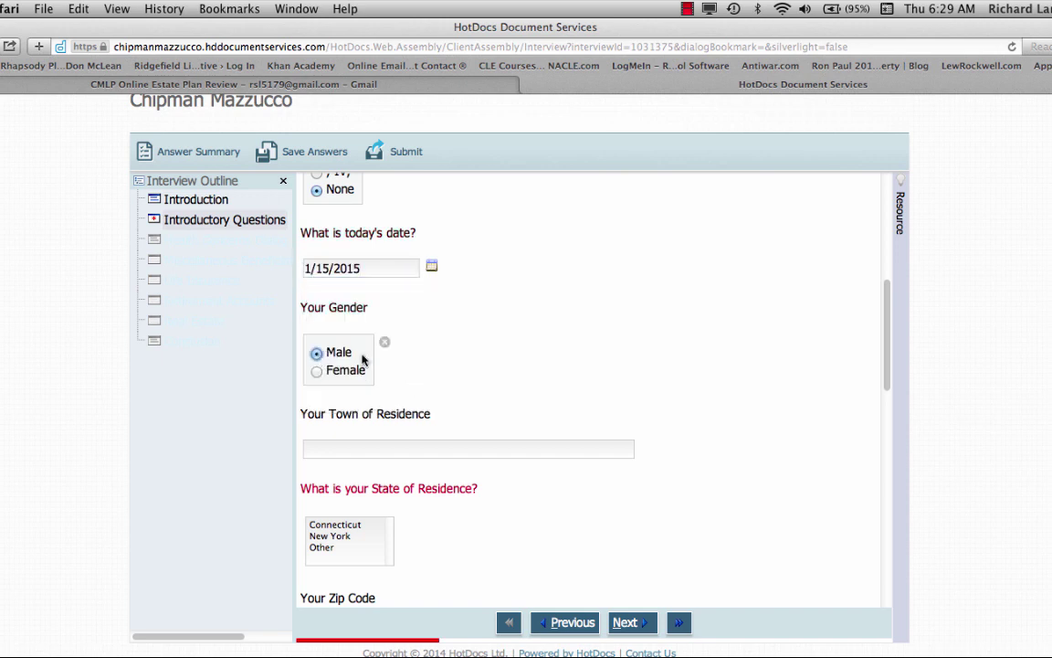
pyautogui.moveTo(885, 357); pyautogui.dragTo(886, 427)
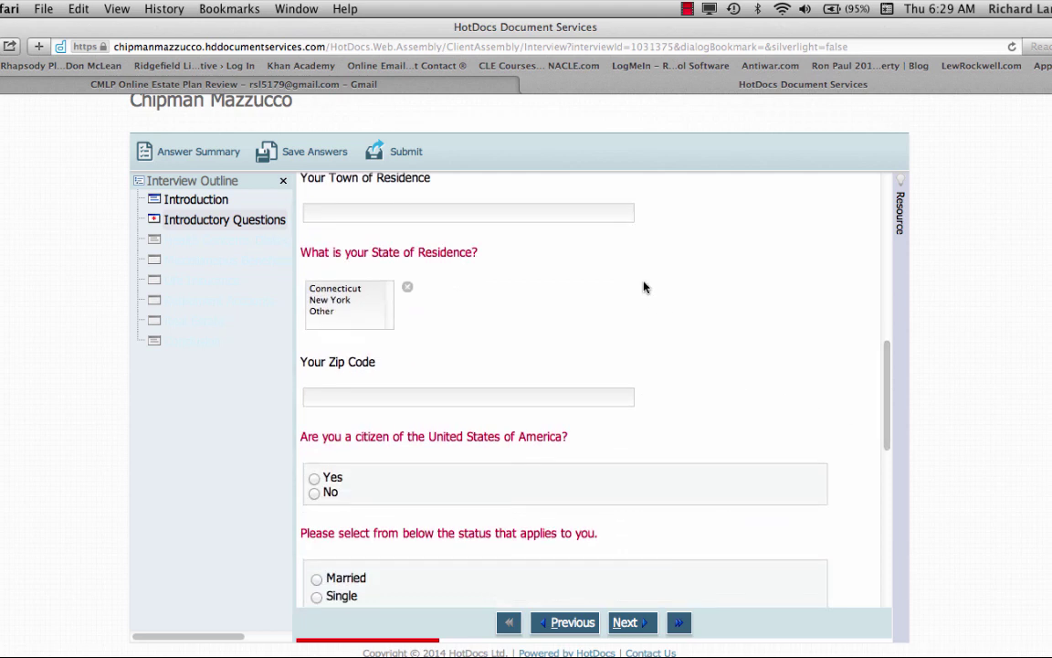
# Enter the town of residence, choose Connecticut as the state, and fill in the zip code
pyautogui.click(599, 213)
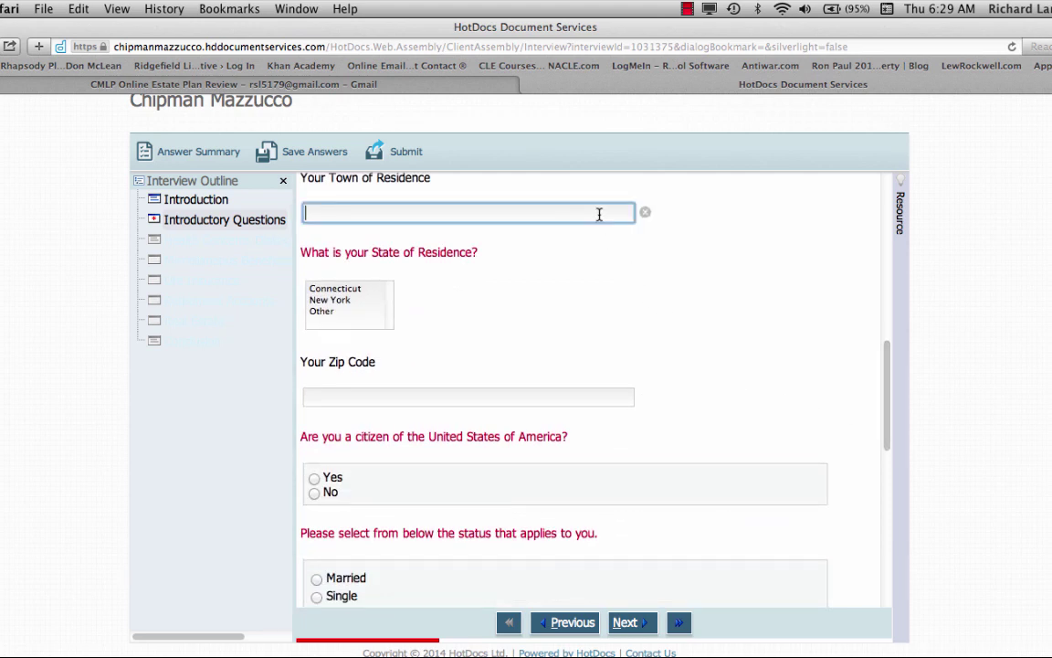
pyautogui.write('Ridgefield')
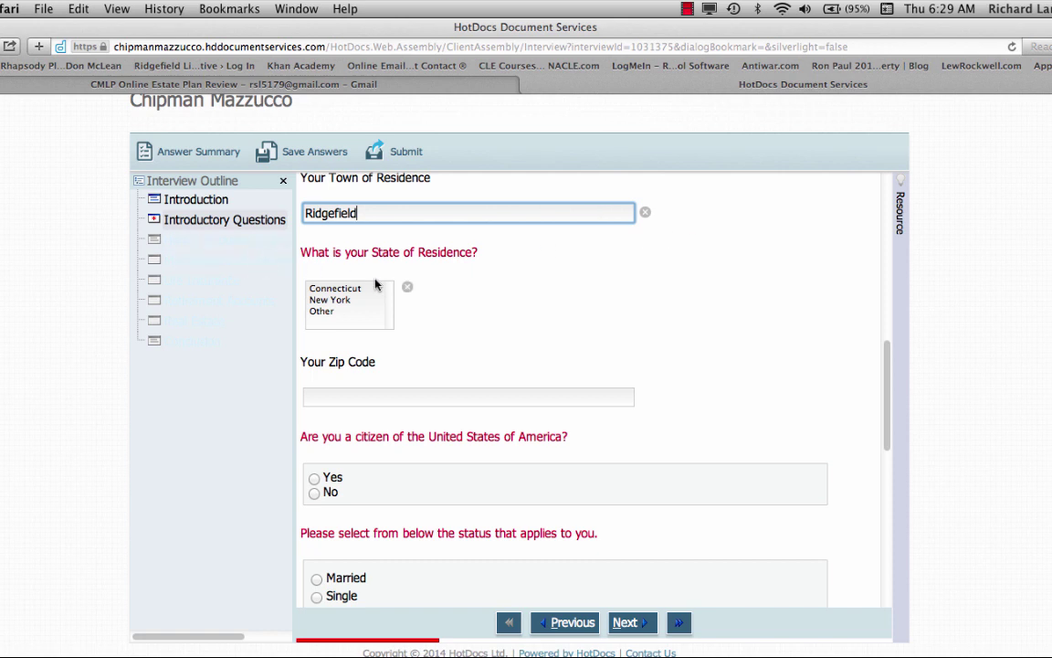
pyautogui.click(335, 289)
pyautogui.click(381, 390)
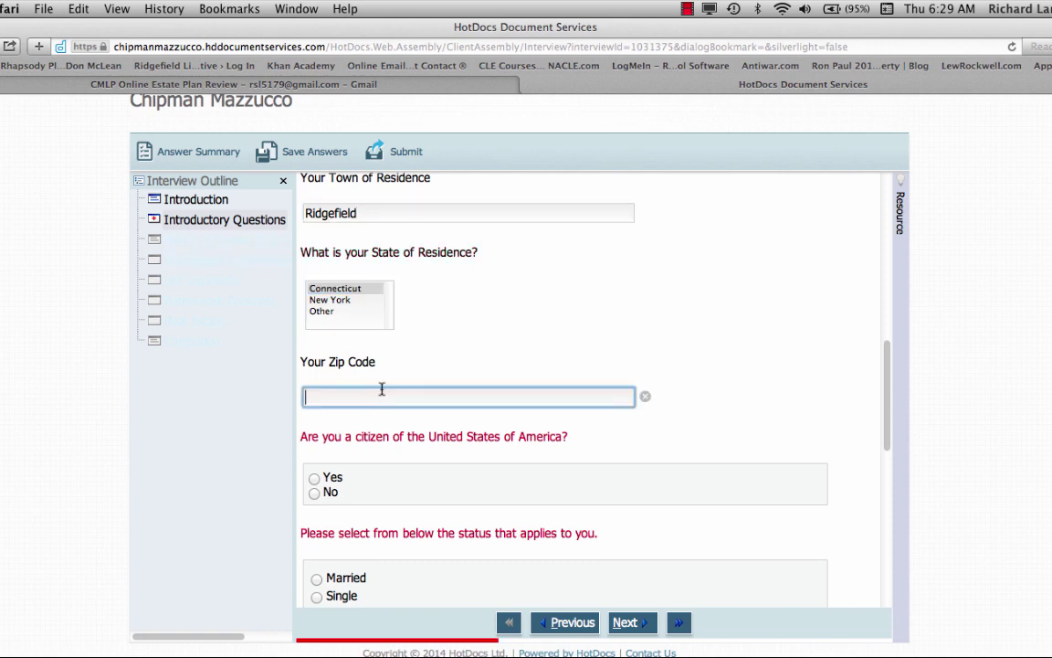
pyautogui.write('06877')
# Answer No to having a Will and a revocable trust, and Yes to asset-management health concerns
pyautogui.scroll(-10, 327, 463)
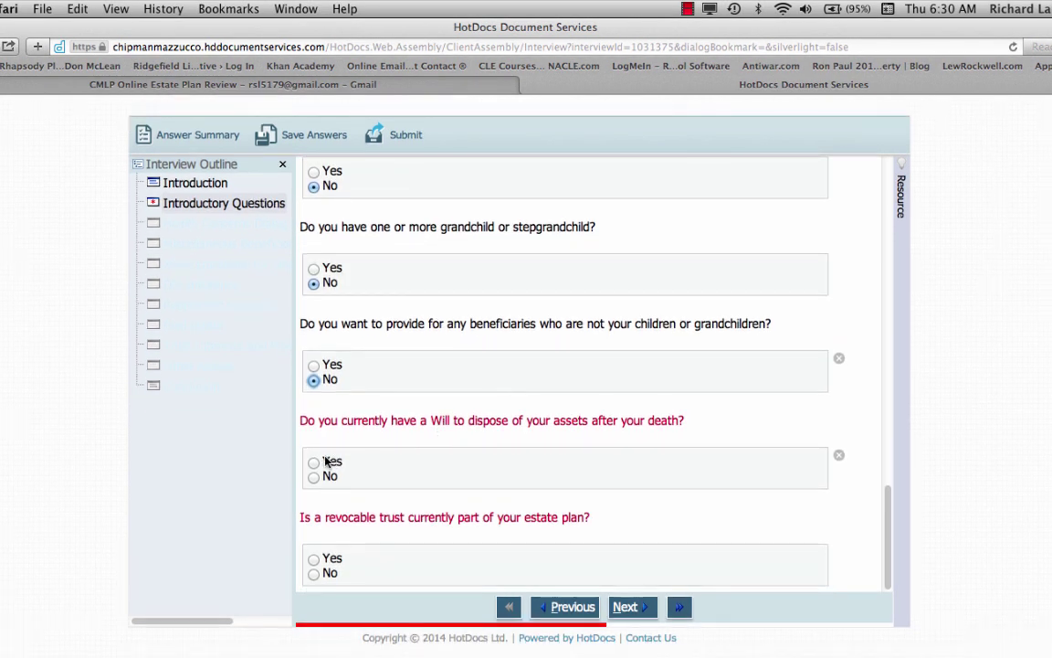
pyautogui.click(314, 476)
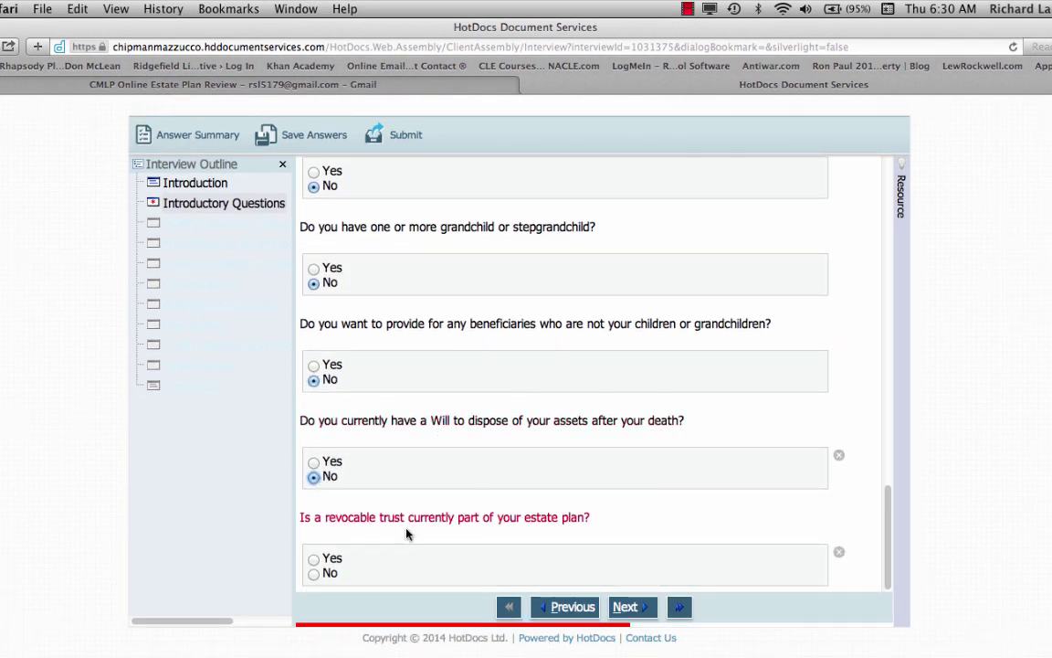
pyautogui.click(314, 572)
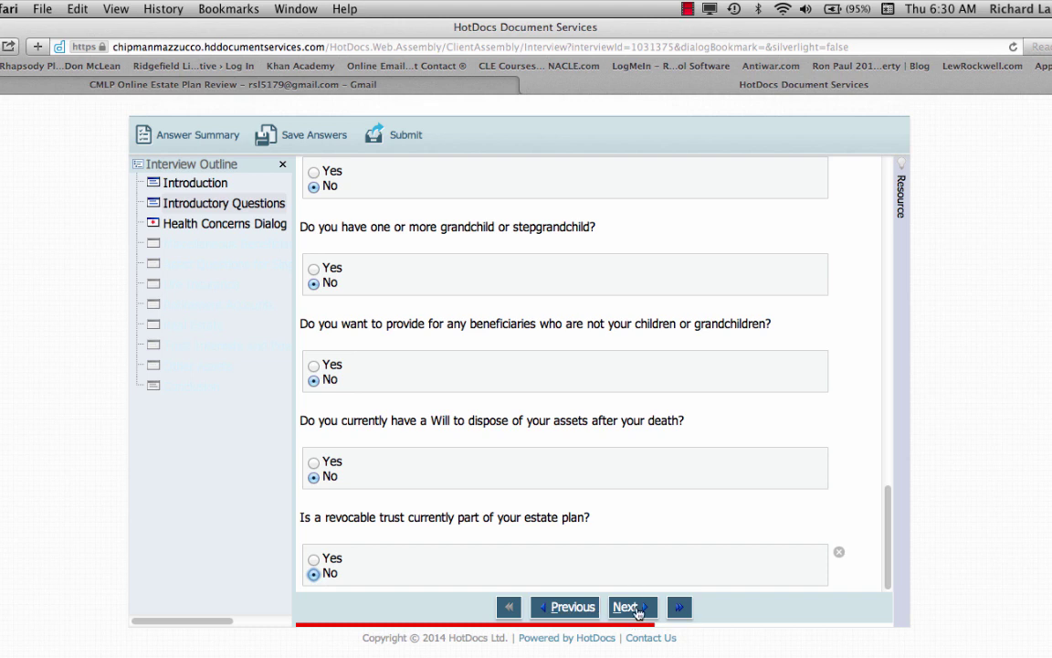
pyautogui.click(631, 607)
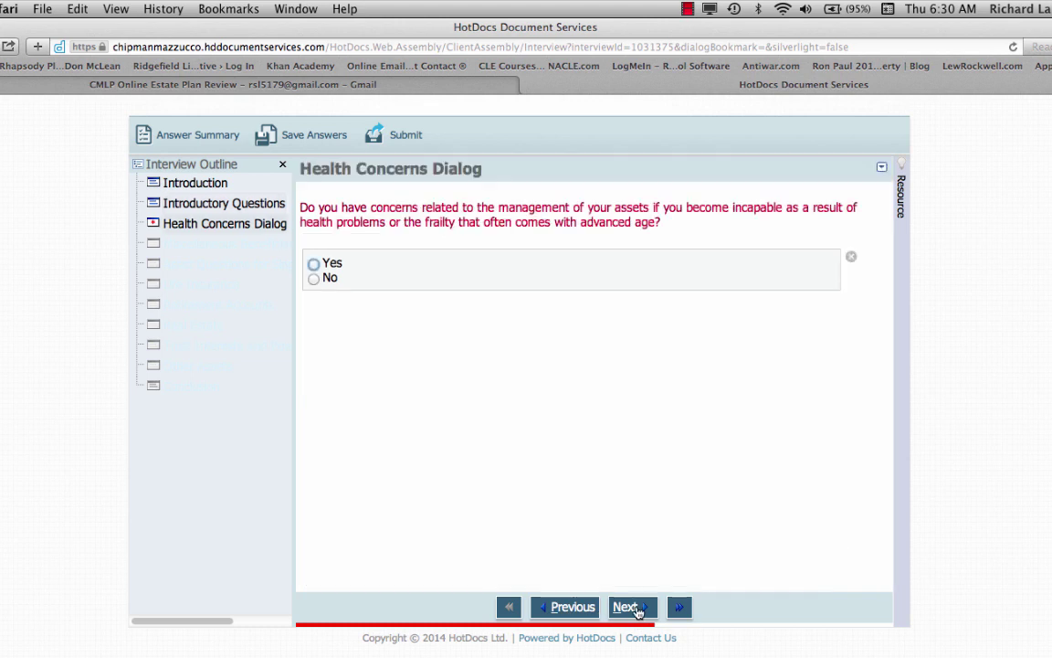
pyautogui.click(315, 265)
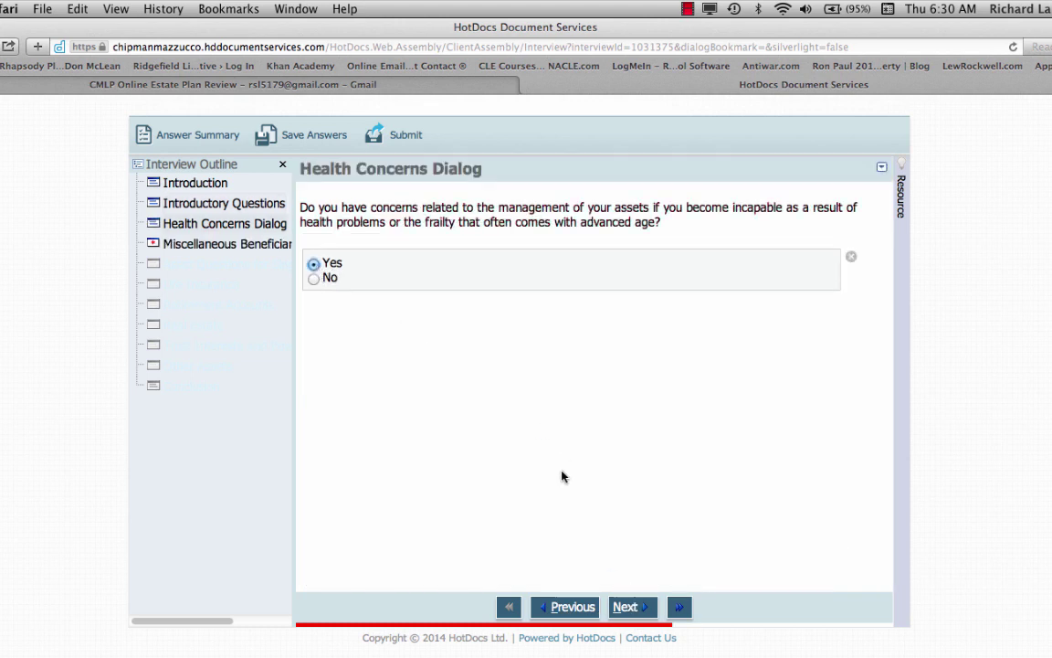
pyautogui.click(627, 606)
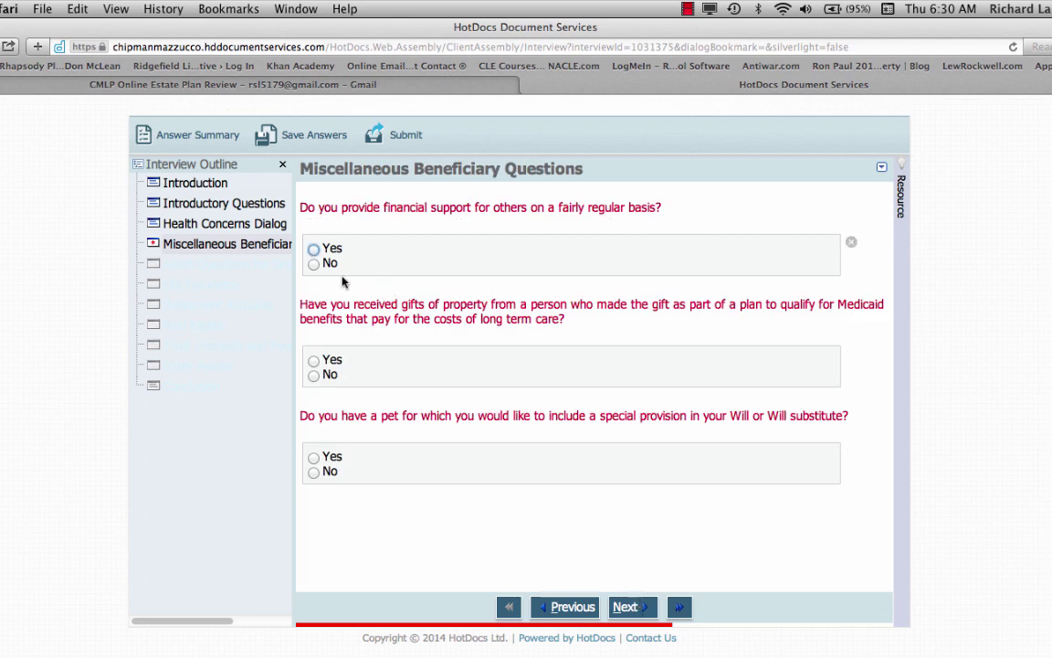
# Mark some assets as jointly owned, answer Yes to life insurance, and reach the Conclusion page
pyautogui.click(317, 302)
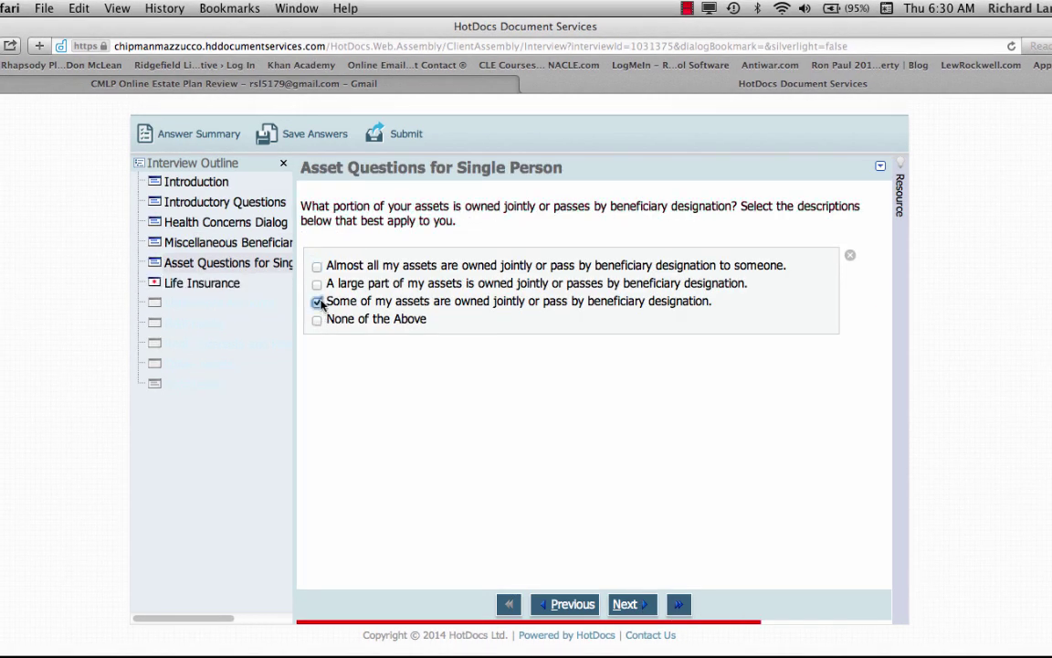
pyautogui.click(624, 605)
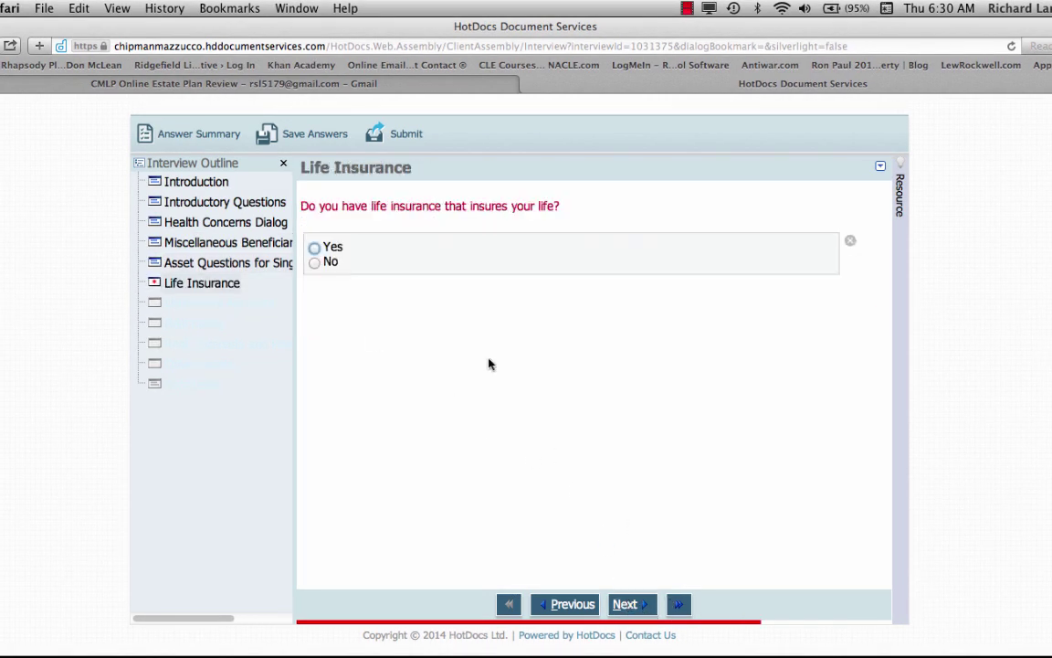
pyautogui.click(314, 247)
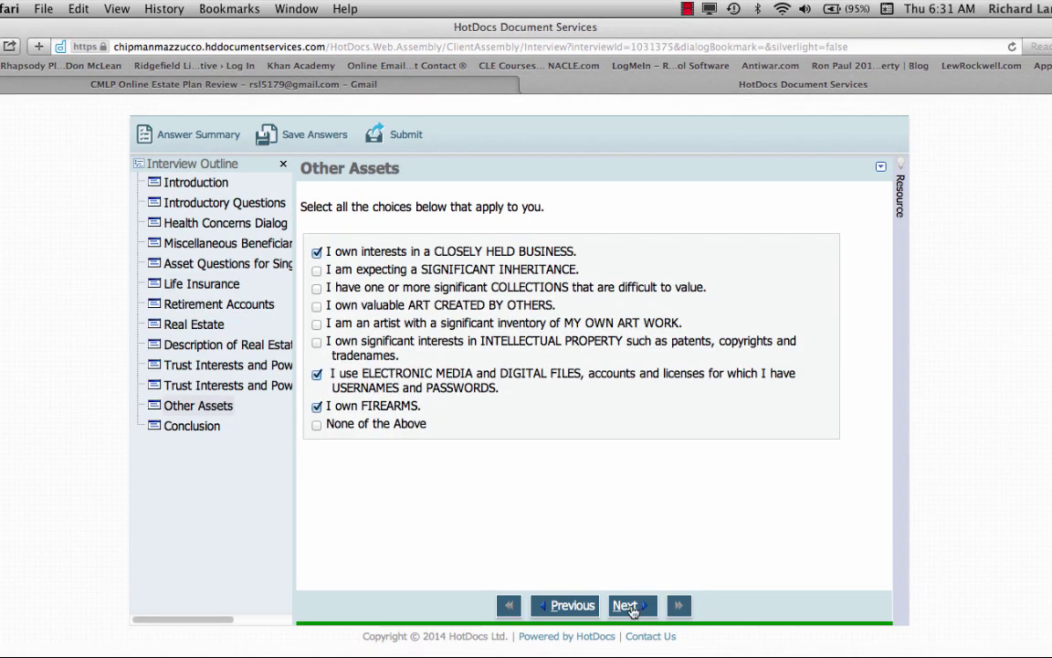
pyautogui.click(625, 603)
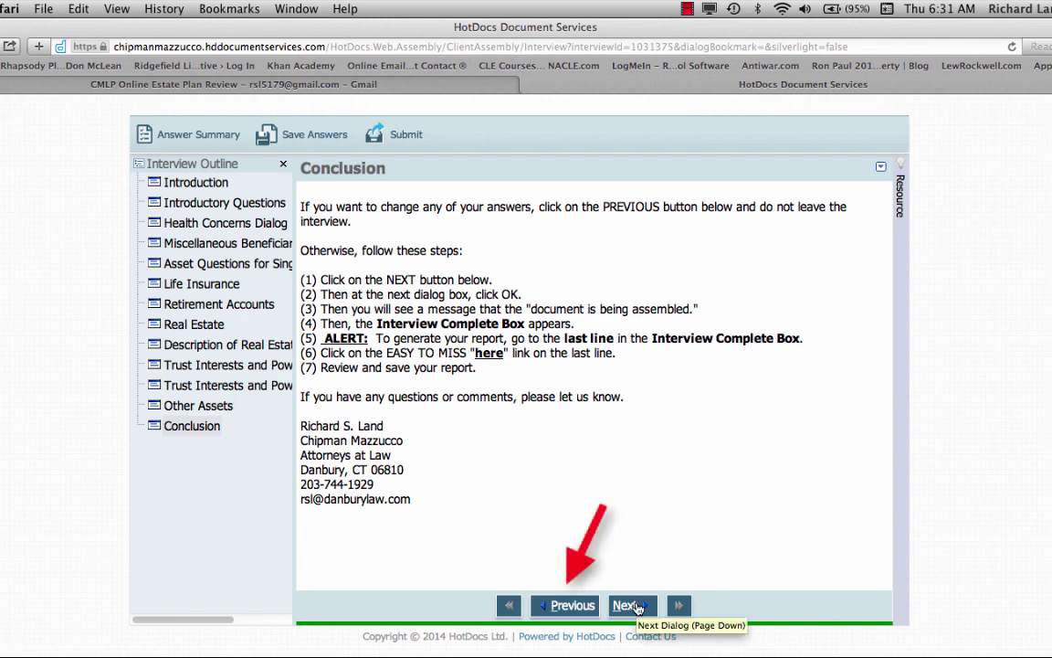
# Submit the finished interview, confirming the 'Are You Sure?' prompt with OK
pyautogui.click(637, 605)
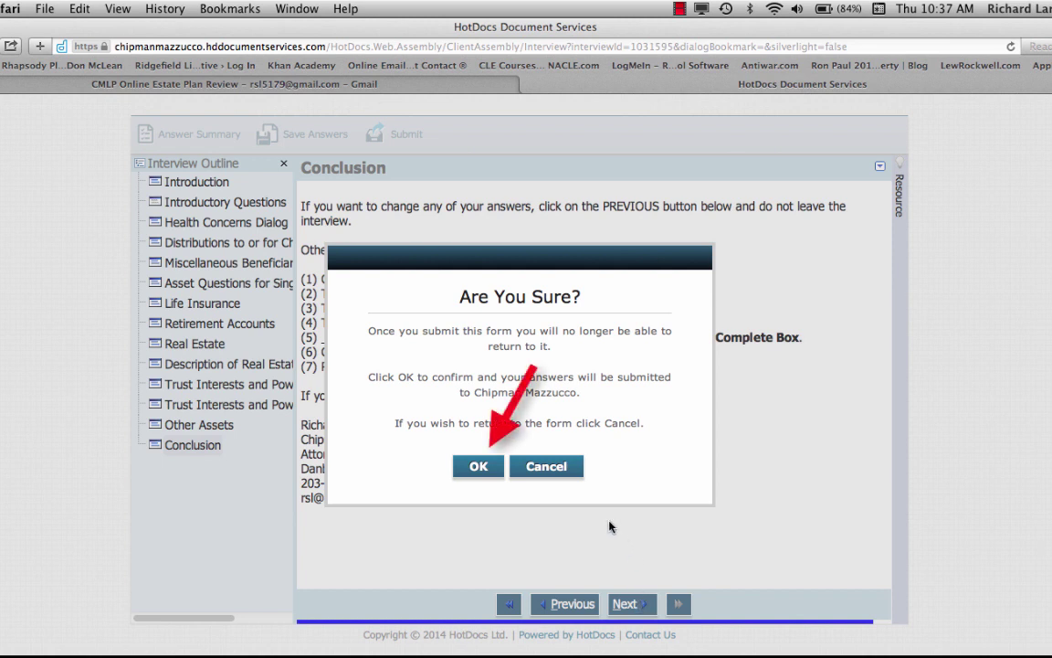
pyautogui.click(475, 466)
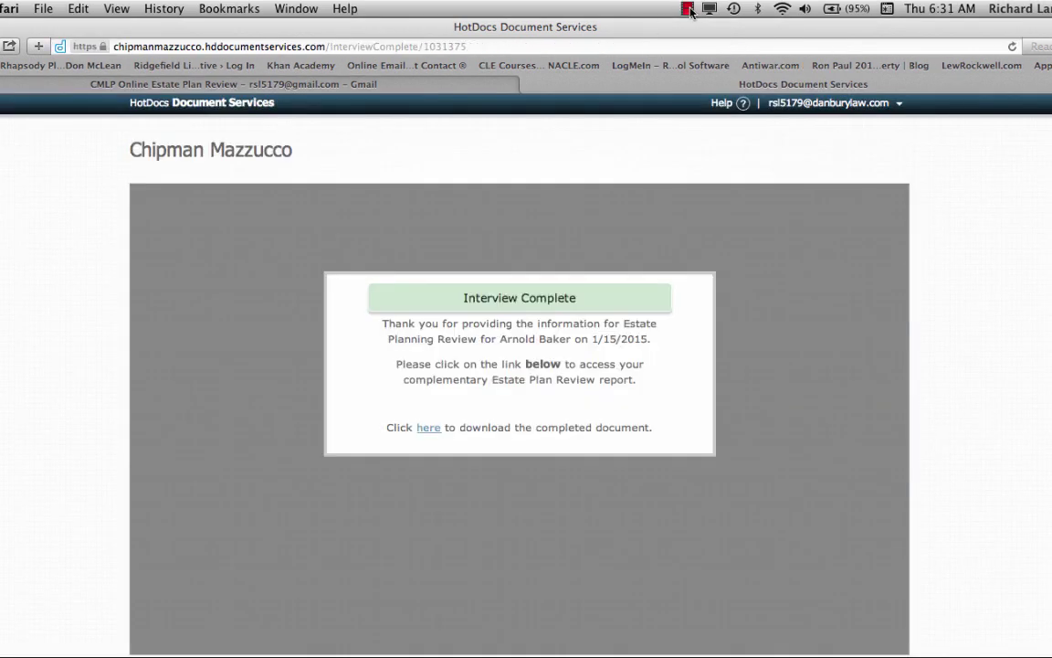
pyautogui.click(688, 9)
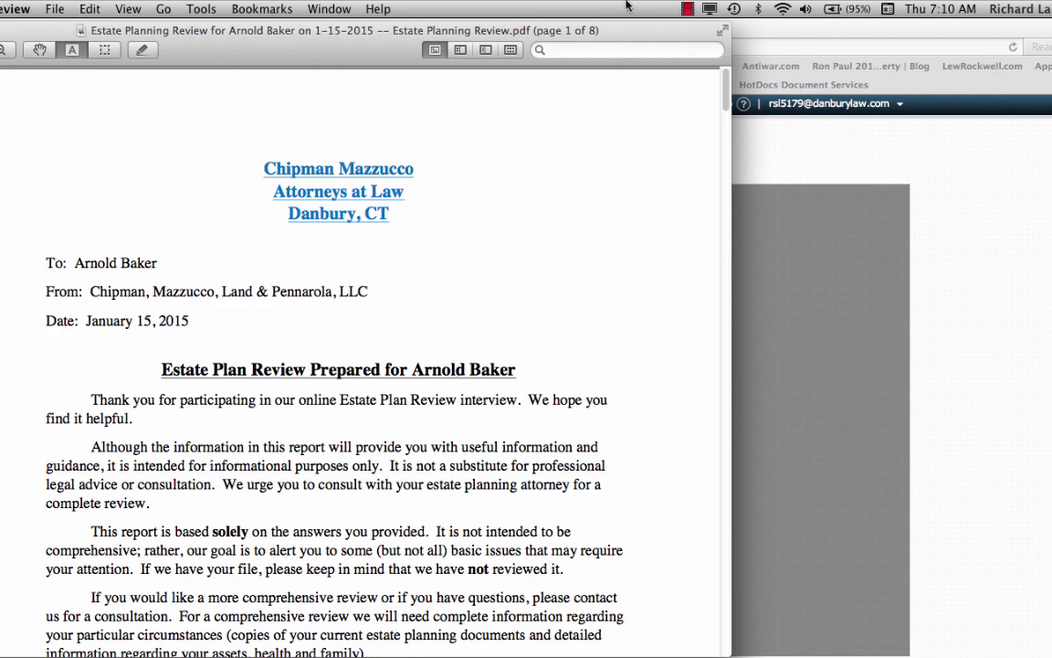
# Open the Estate Planning Review PDF in Preview and scroll to page 8's Tax Notice
pyautogui.click(689, 11)
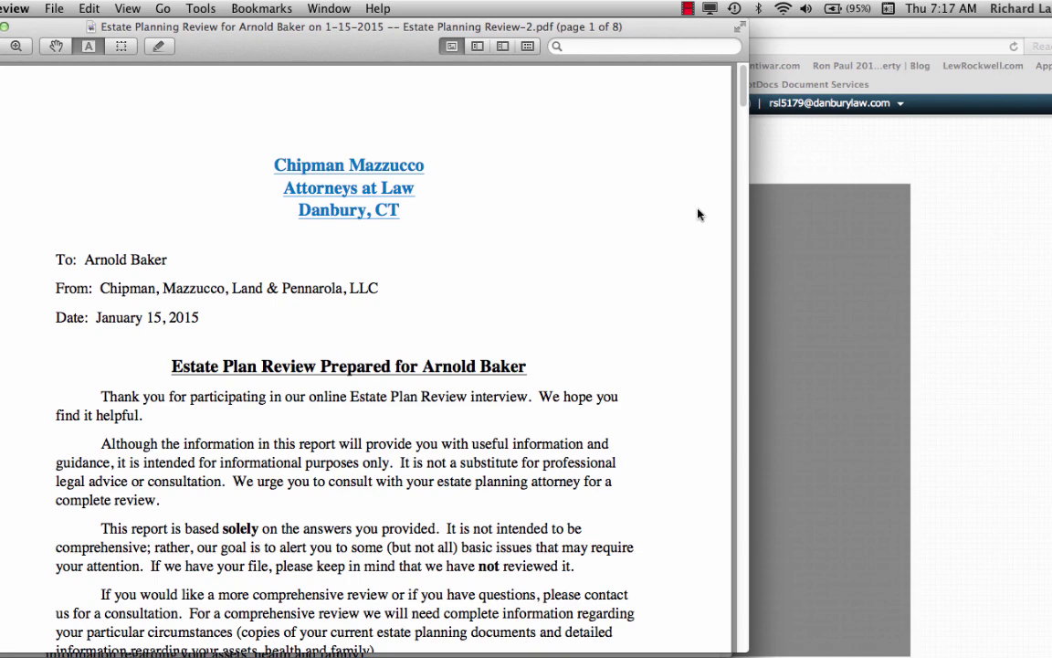
pyautogui.moveTo(742, 84)
pyautogui.mouseDown()
pyautogui.moveTo(743, 479)
pyautogui.moveTo(767, 519)
pyautogui.moveTo(778, 583)
pyautogui.mouseUp()
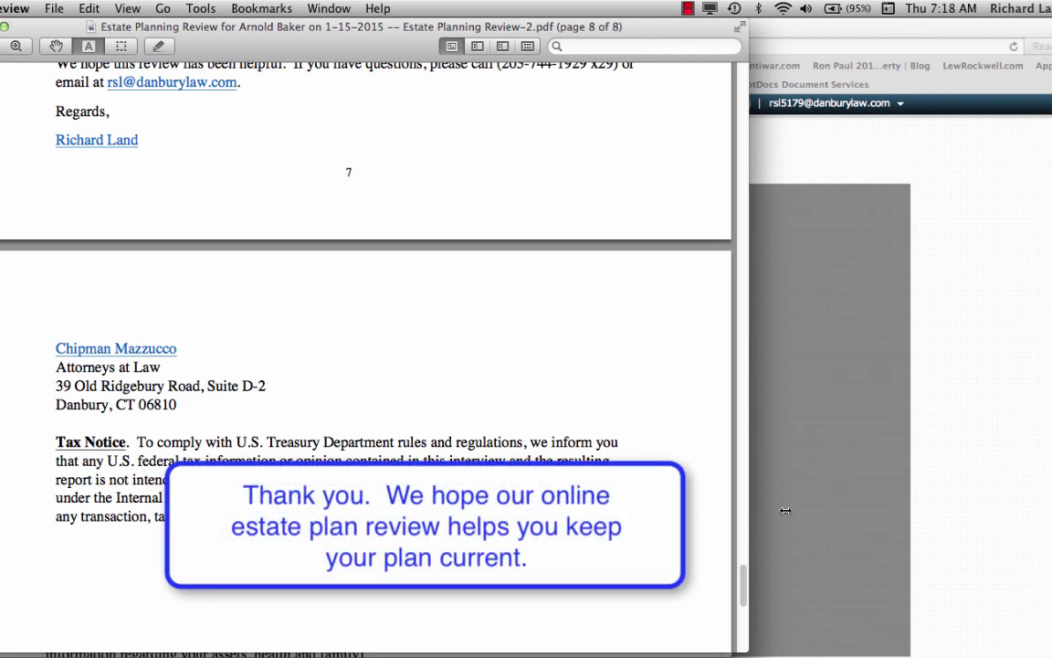
pyautogui.click(689, 8)
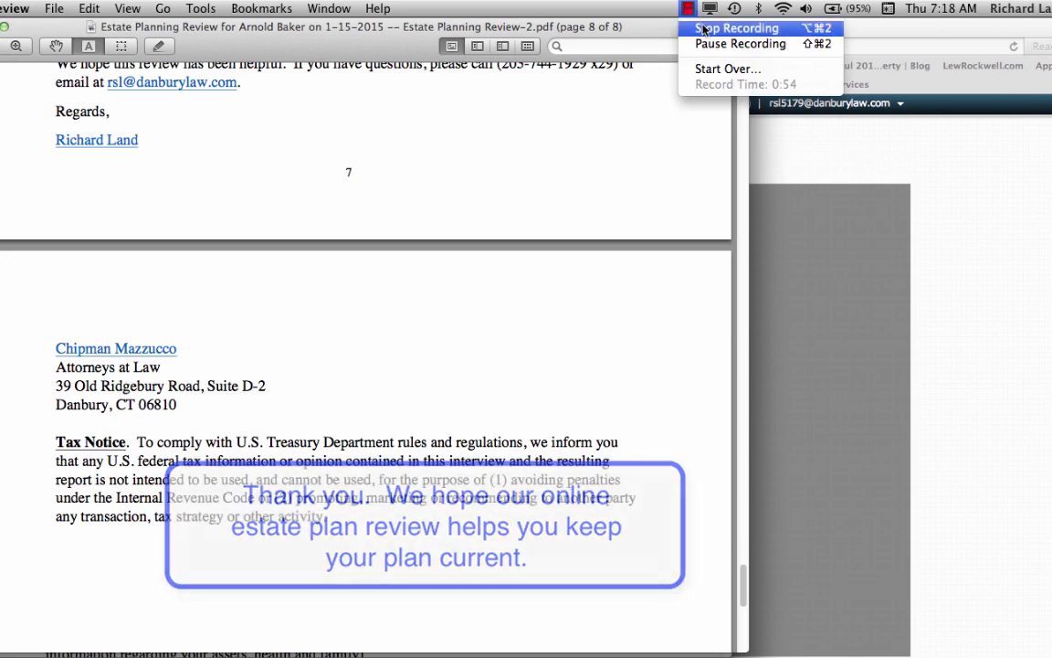